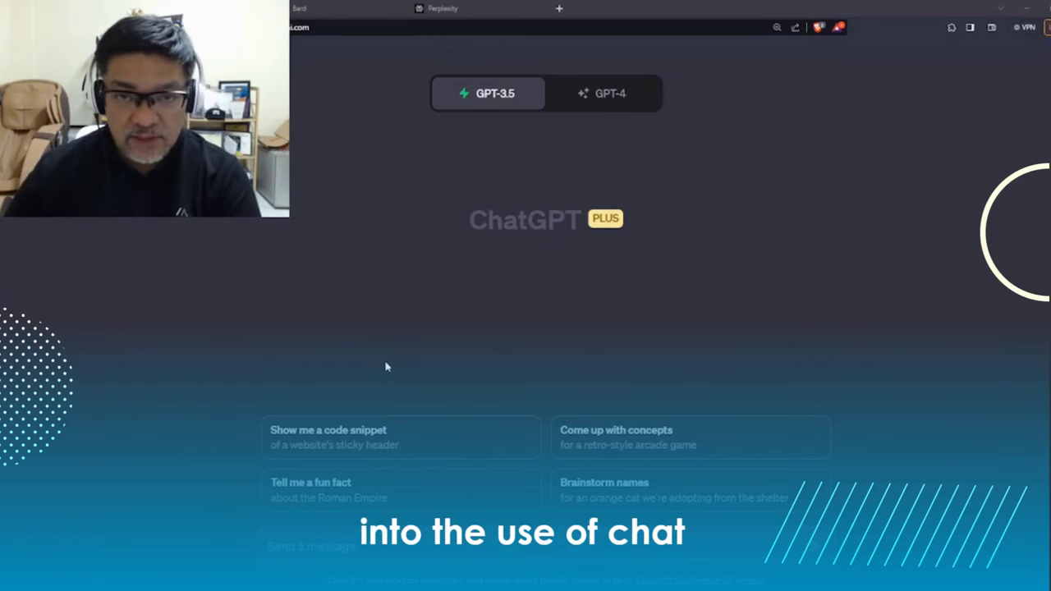
Type 'Prompt engineering is' into the ChatGPT message box without sending it.
{"action": "left_click", "coordinate": [370, 547]}
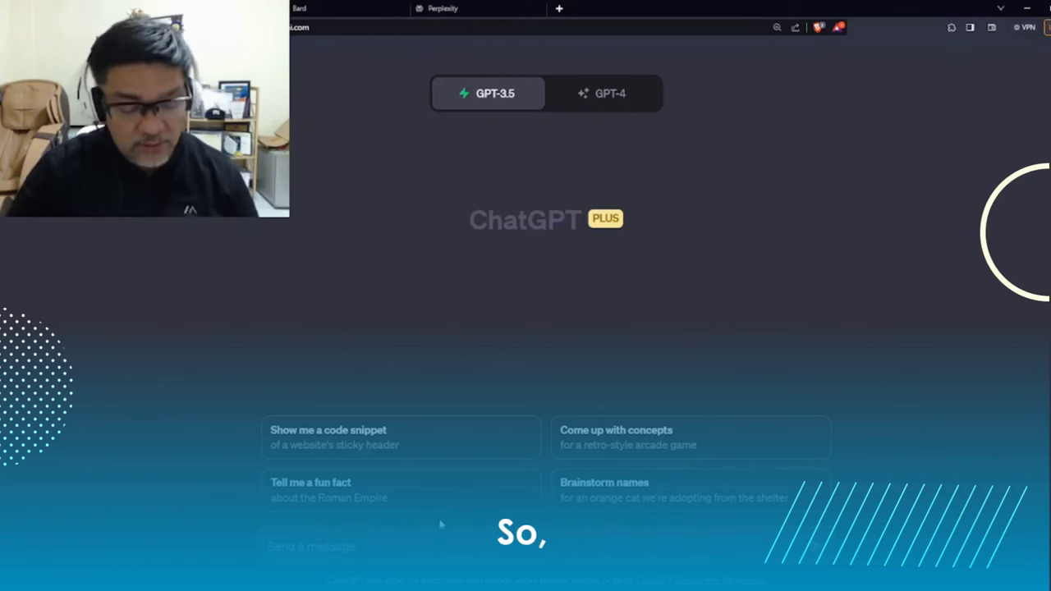
{"action": "type", "text": "Pl"}
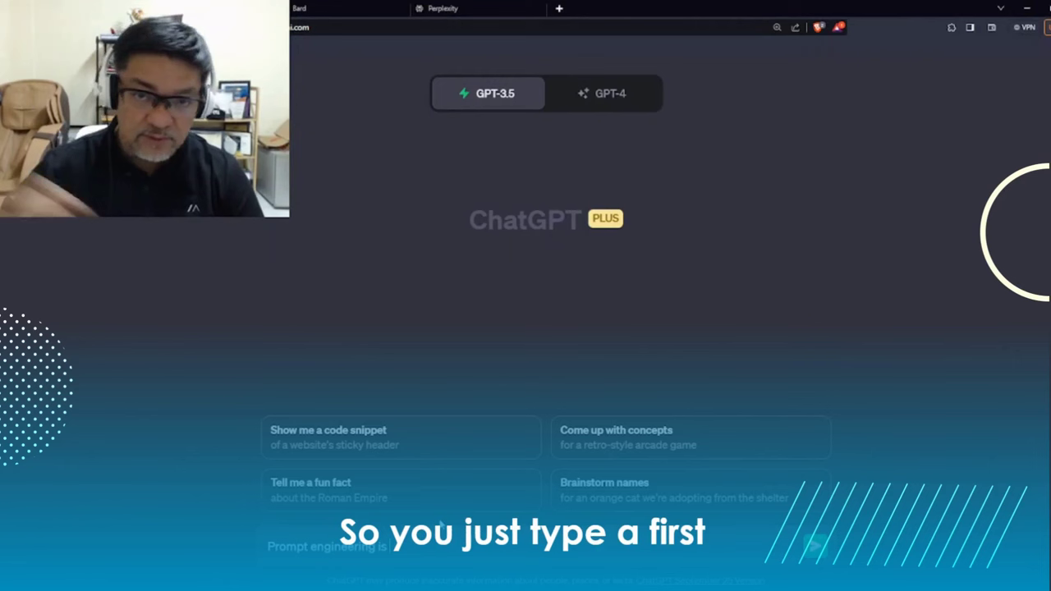
Send the prompt and read through GPT-3.5's eight-point answer, from Clarity to Evaluation.
{"action": "key", "text": "Return"}
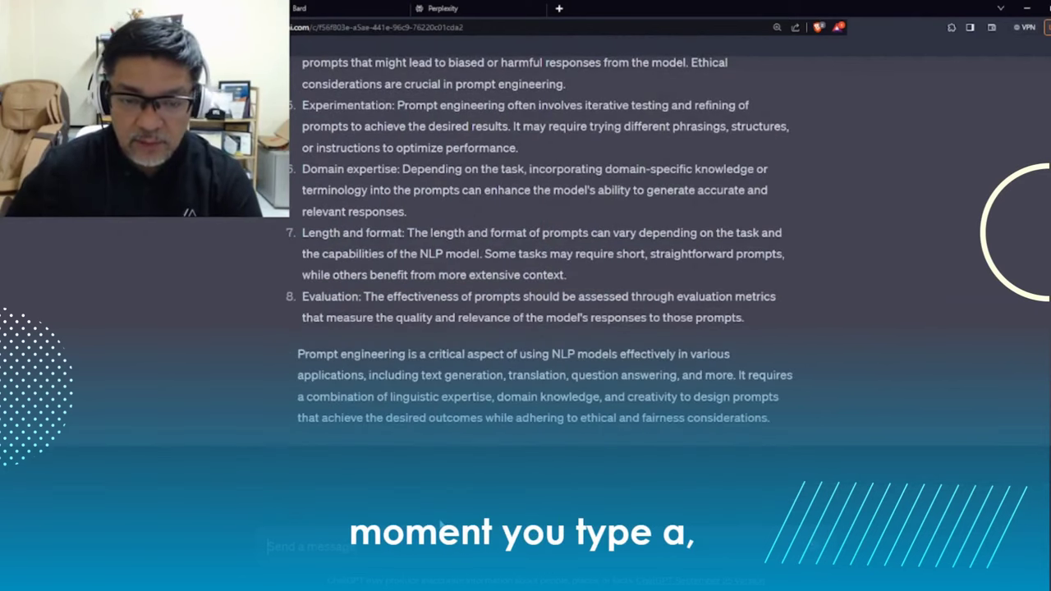
{"action": "scroll", "coordinate": [476, 396], "scroll_direction": "up", "scroll_amount": 3}
{"action": "scroll", "coordinate": [476, 397], "scroll_direction": "up", "scroll_amount": 2}
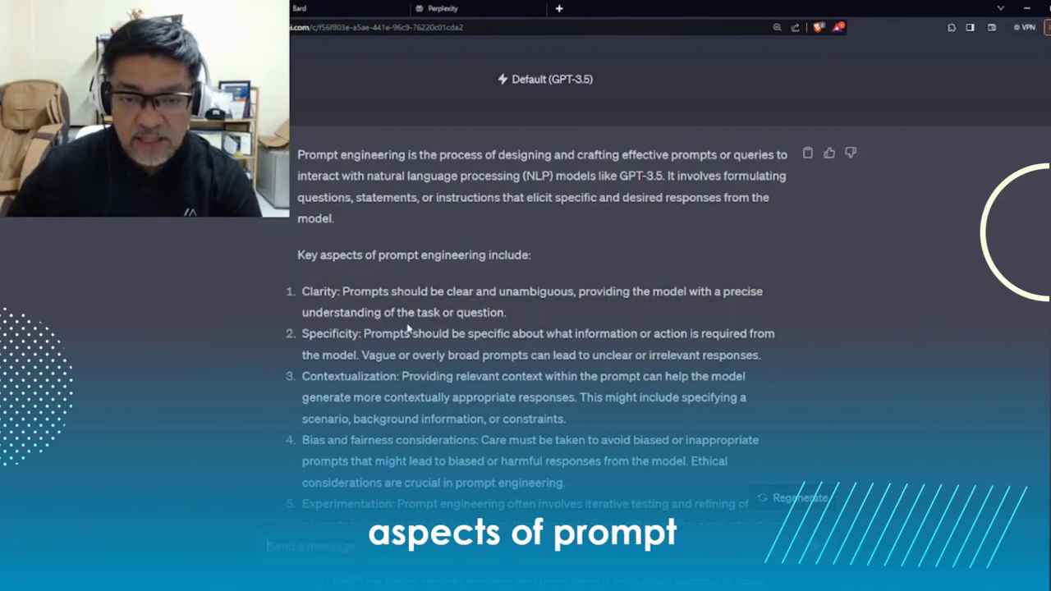
{"action": "scroll", "coordinate": [409, 327], "scroll_direction": "down", "scroll_amount": 3}
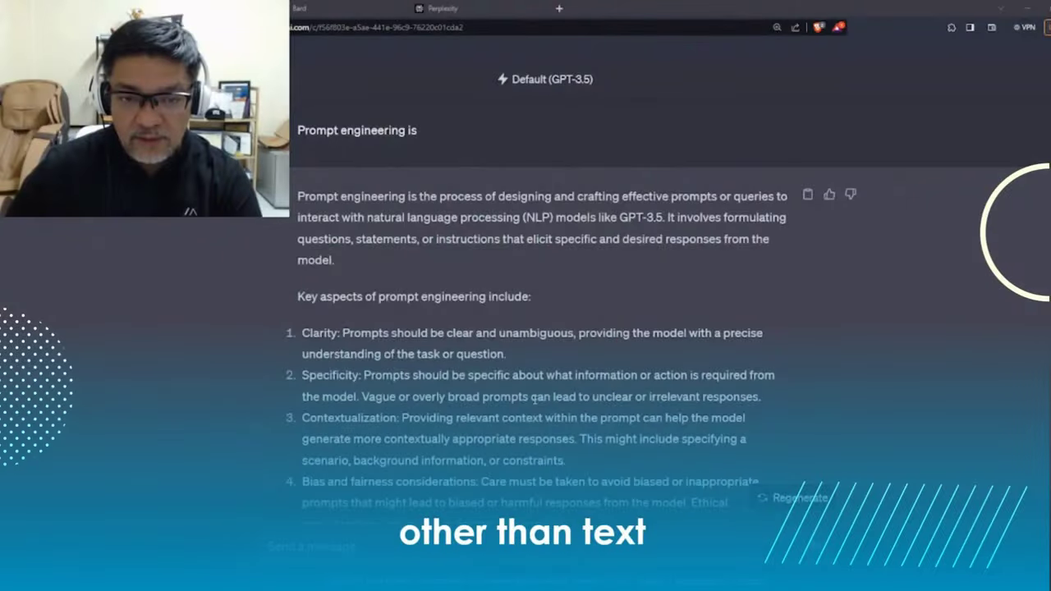
{"action": "scroll", "coordinate": [534, 400], "scroll_direction": "down", "scroll_amount": 3}
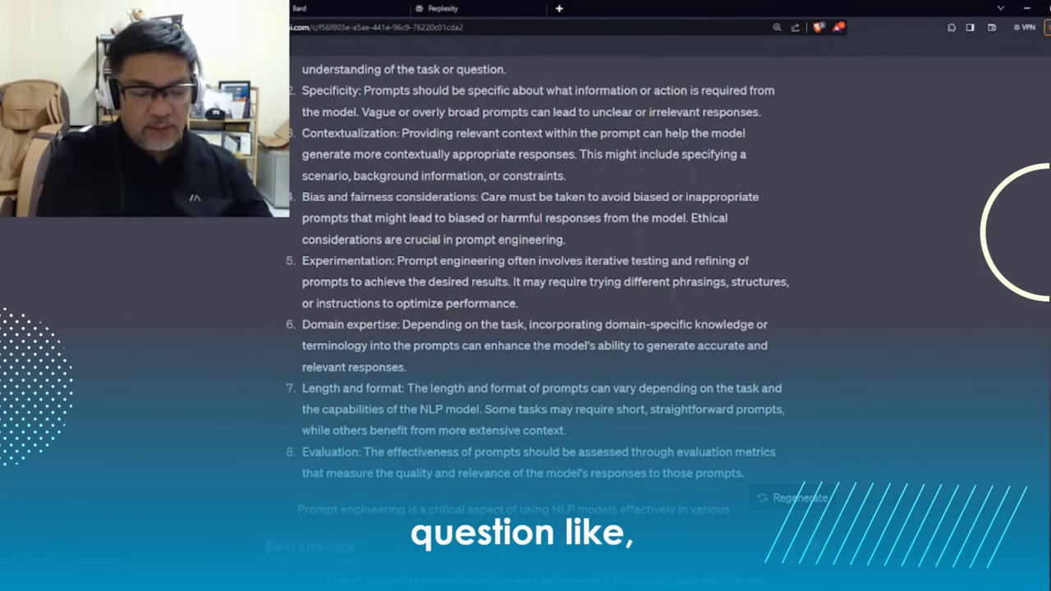
Ask ChatGPT 'Please explain the basics of prompt engineering.', then move over to Bard.
{"action": "type", "text": "Please explain t"}
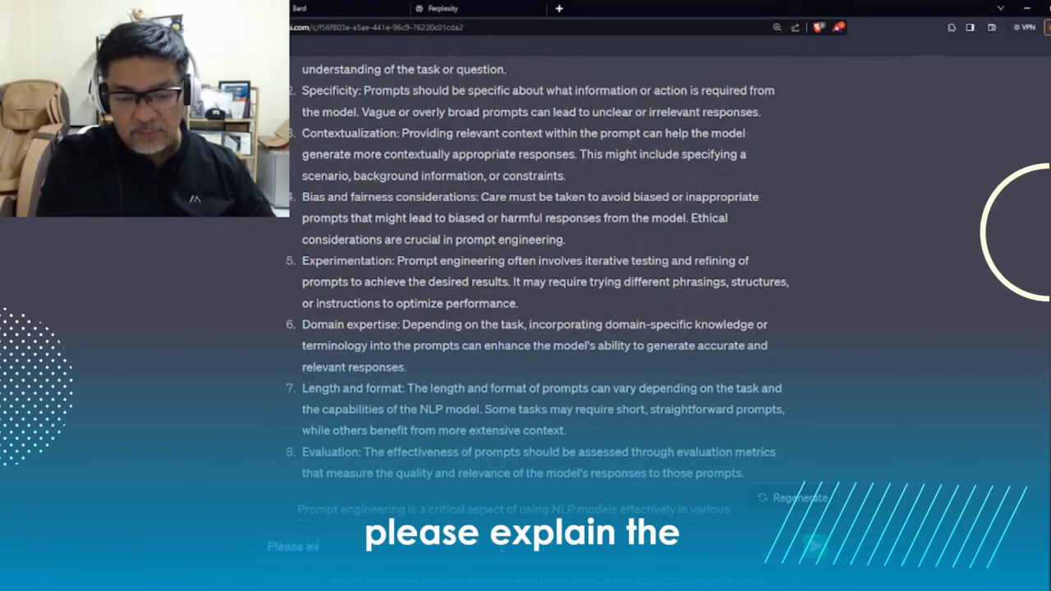
{"action": "type", "text": "he basics"}
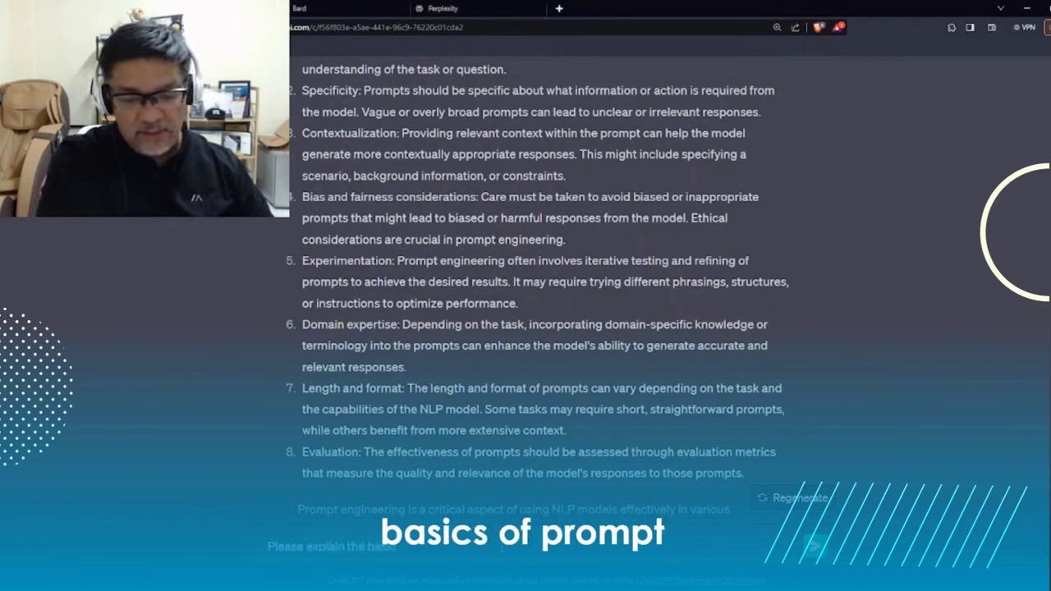
{"action": "type", "text": " of prompt"}
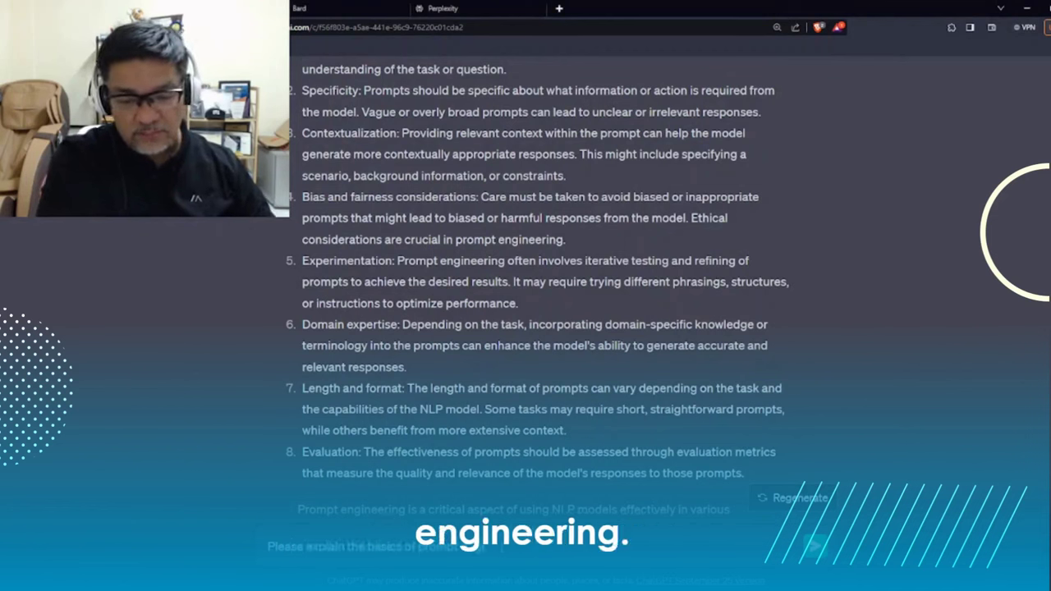
{"action": "type", "text": " engineer"}
{"action": "key", "text": "Return"}
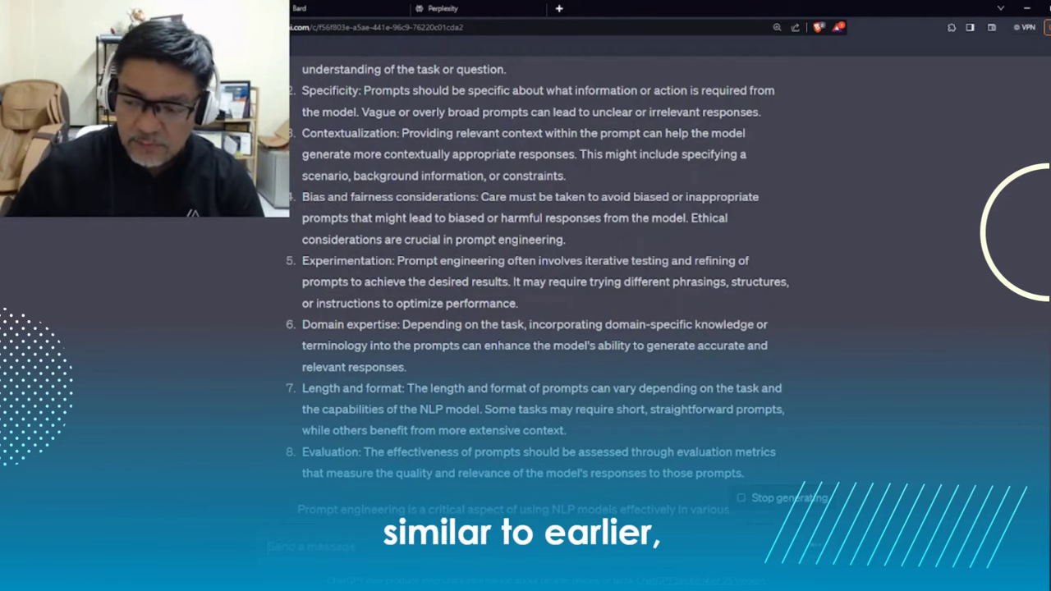
{"action": "scroll", "coordinate": [986, 466], "scroll_direction": "down", "scroll_amount": 10}
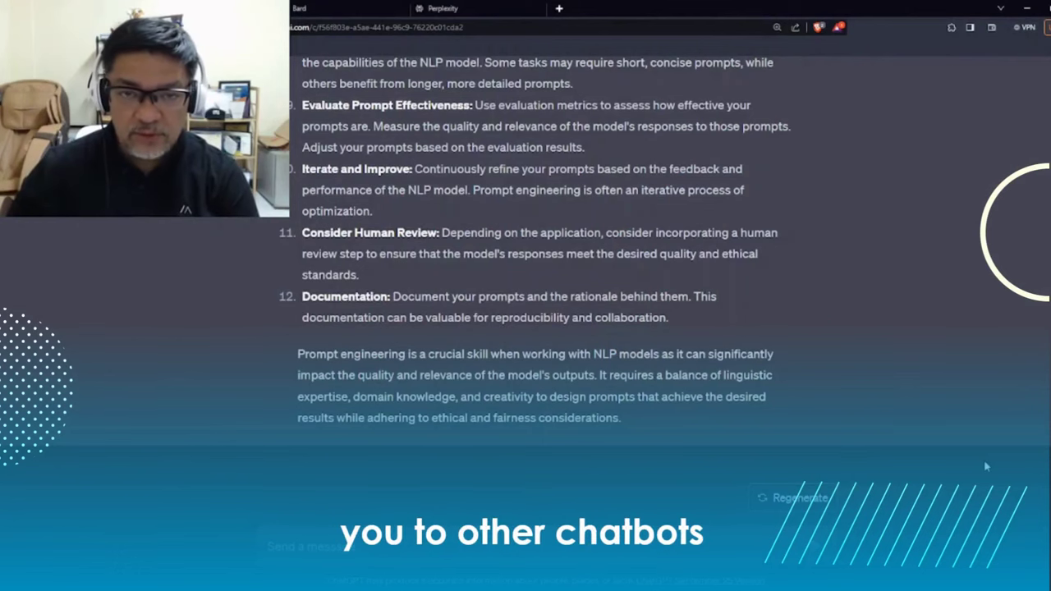
{"action": "left_click", "coordinate": [341, 8]}
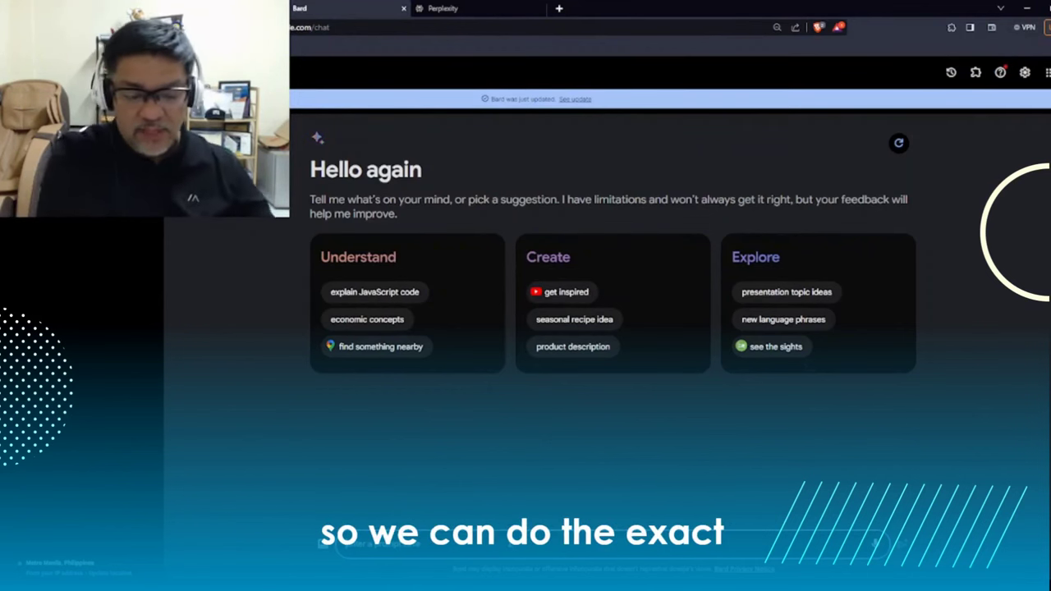
Send 'Prompt engineering is' to Bard and zoom the page in.
{"action": "type", "text": "Prompt en"}
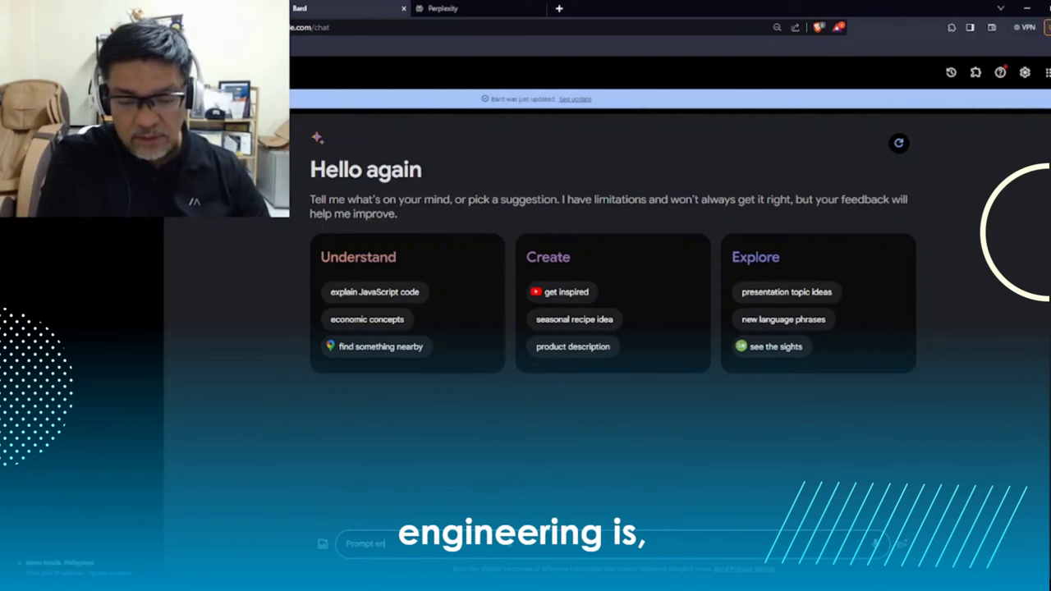
{"action": "type", "text": "gineering is"}
{"action": "key", "text": "Return"}
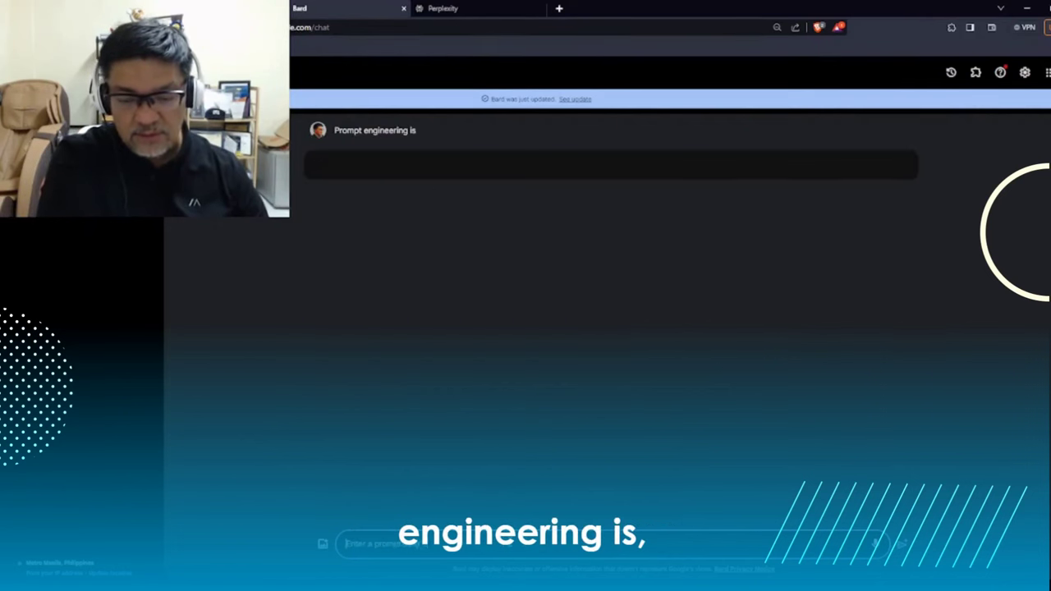
{"action": "key", "text": "ctrl+plus"}
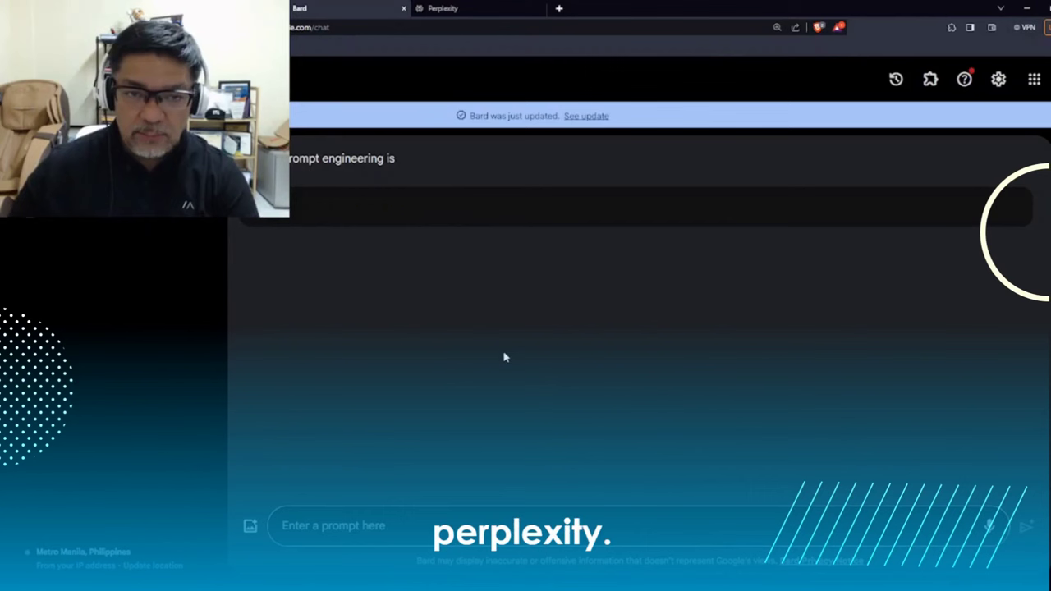
In Perplexity, zoom in, ask 'Prompt engineering is', and review the sourced answer.
{"action": "left_click", "coordinate": [462, 14]}
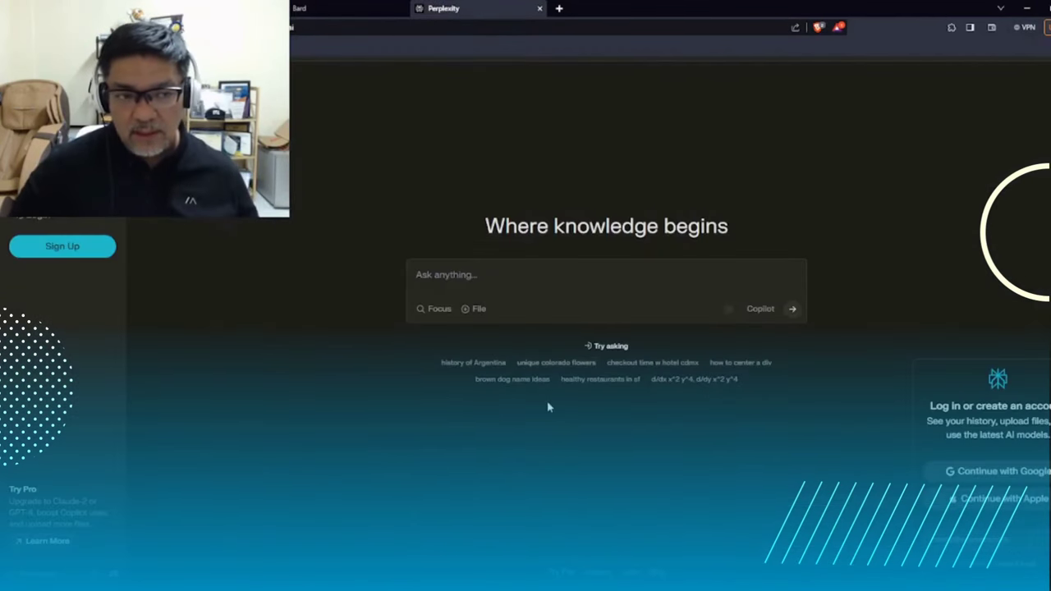
{"action": "key", "text": "ctrl+plus"}
{"action": "key", "text": "ctrl+plus"}
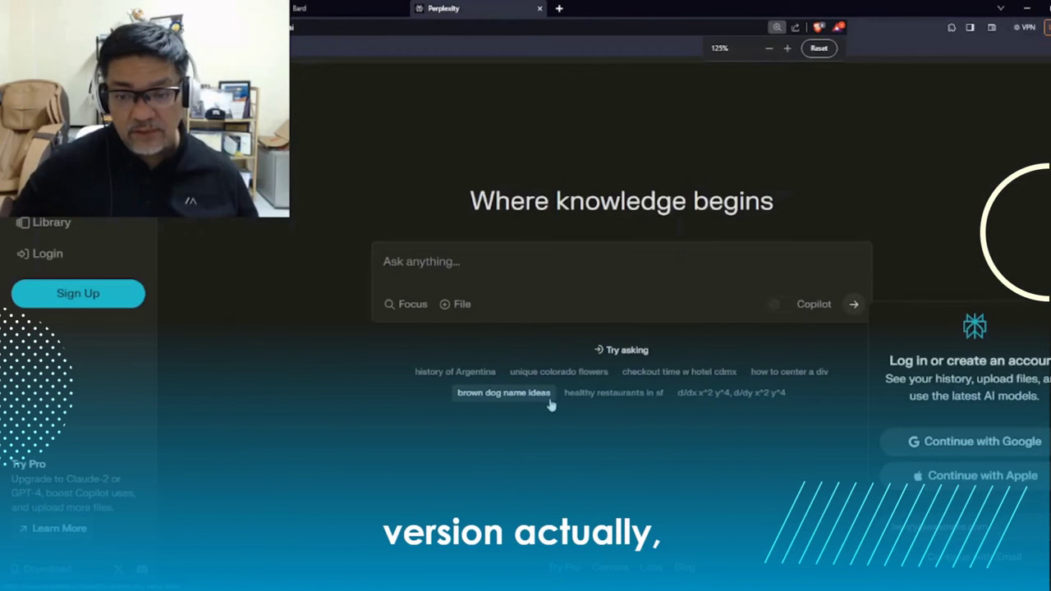
{"action": "left_click", "coordinate": [507, 265]}
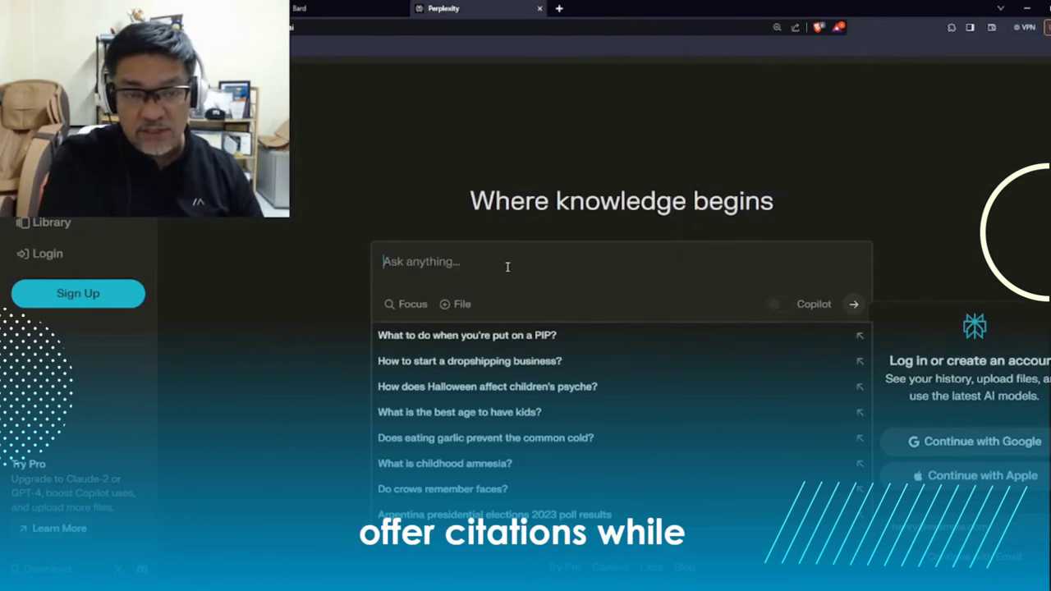
{"action": "type", "text": "Pr"}
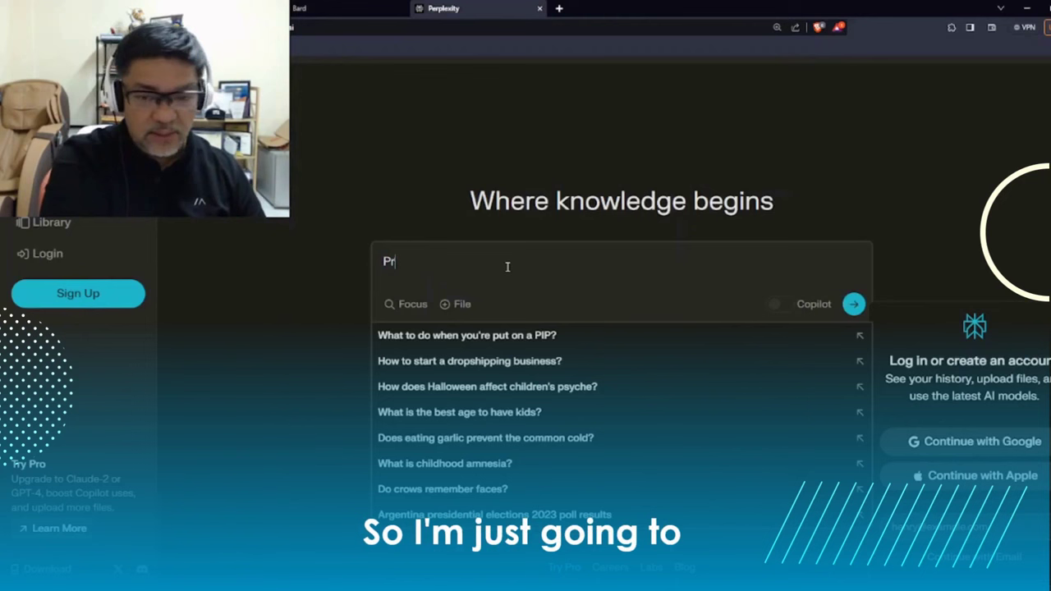
{"action": "type", "text": "ompt engineering is"}
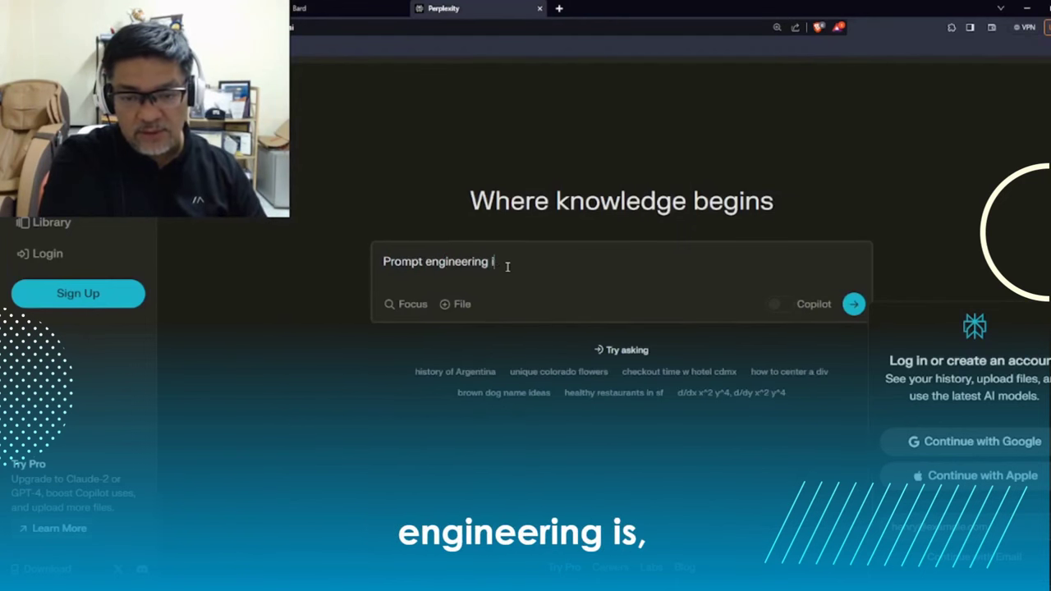
{"action": "key", "text": "Return"}
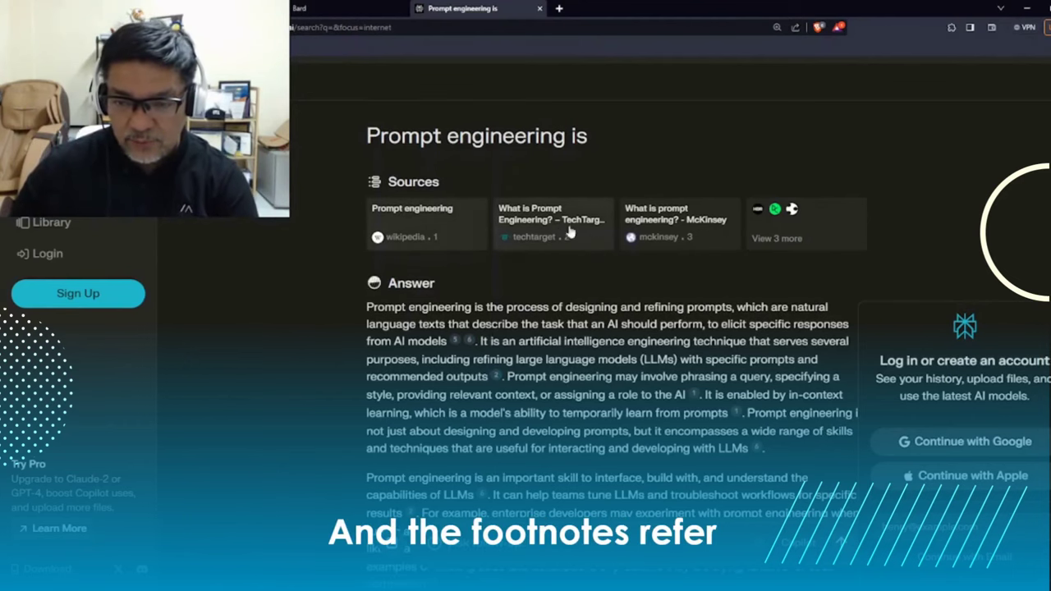
{"action": "scroll", "coordinate": [435, 444], "scroll_direction": "down", "scroll_amount": 5}
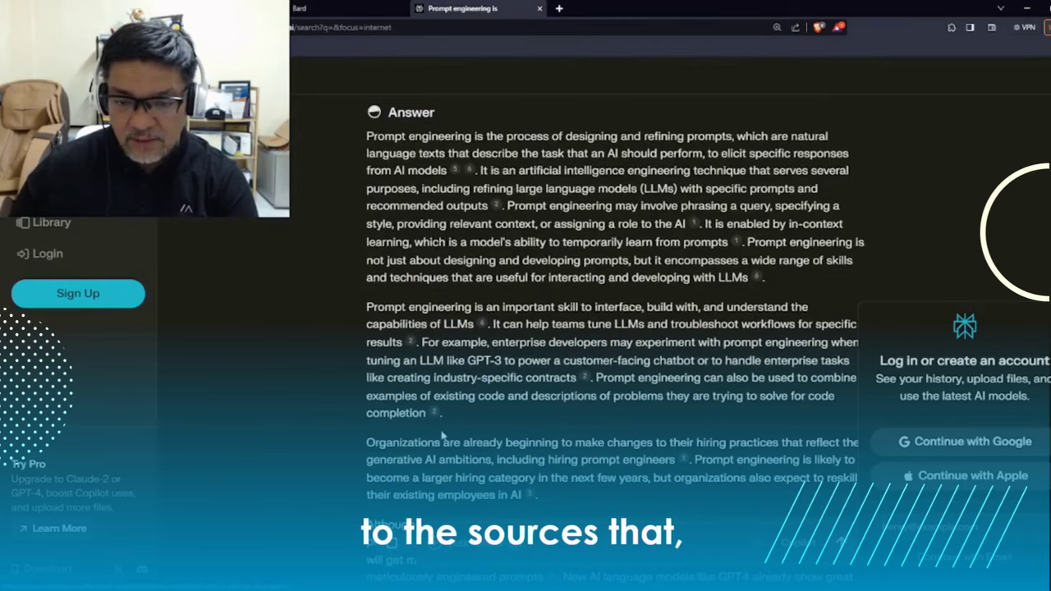
{"action": "scroll", "coordinate": [442, 435], "scroll_direction": "up", "scroll_amount": 10}
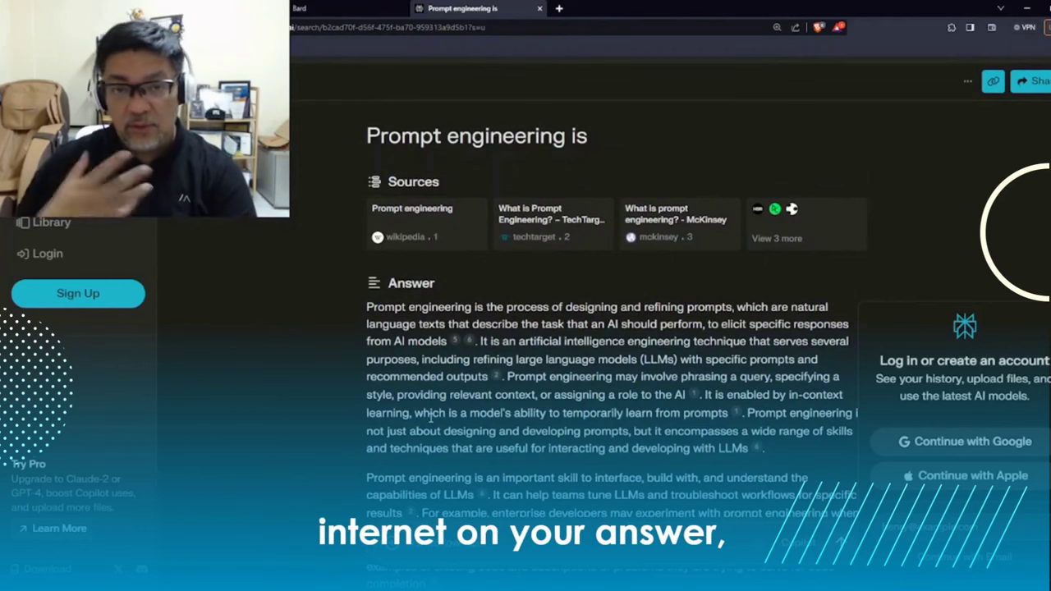
Return to Bard and scroll through its completed definition of prompt engineering.
{"action": "left_click", "coordinate": [341, 12]}
{"action": "scroll", "coordinate": [614, 300], "scroll_direction": "down", "scroll_amount": 3}
{"action": "scroll", "coordinate": [614, 301], "scroll_direction": "down", "scroll_amount": 3}
{"action": "scroll", "coordinate": [620, 304], "scroll_direction": "up", "scroll_amount": 6}
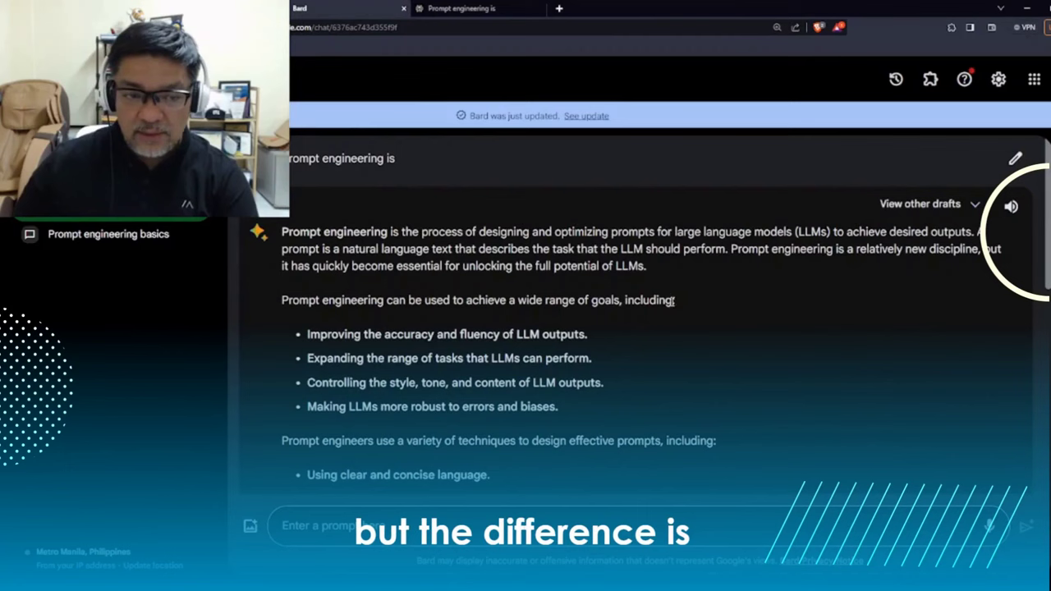
{"action": "left_click", "coordinate": [976, 204]}
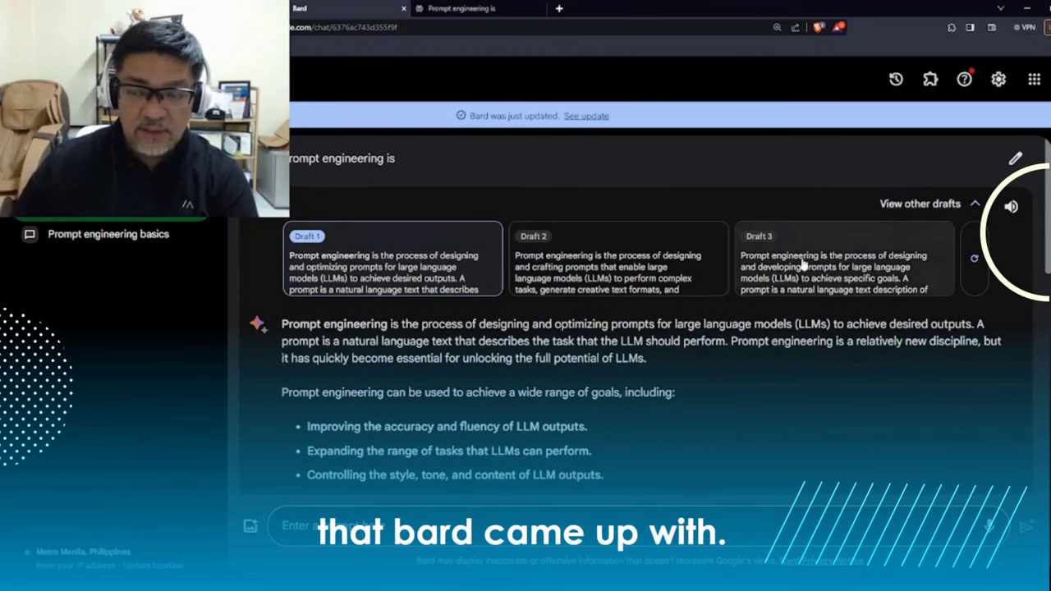
{"action": "left_click", "coordinate": [921, 203]}
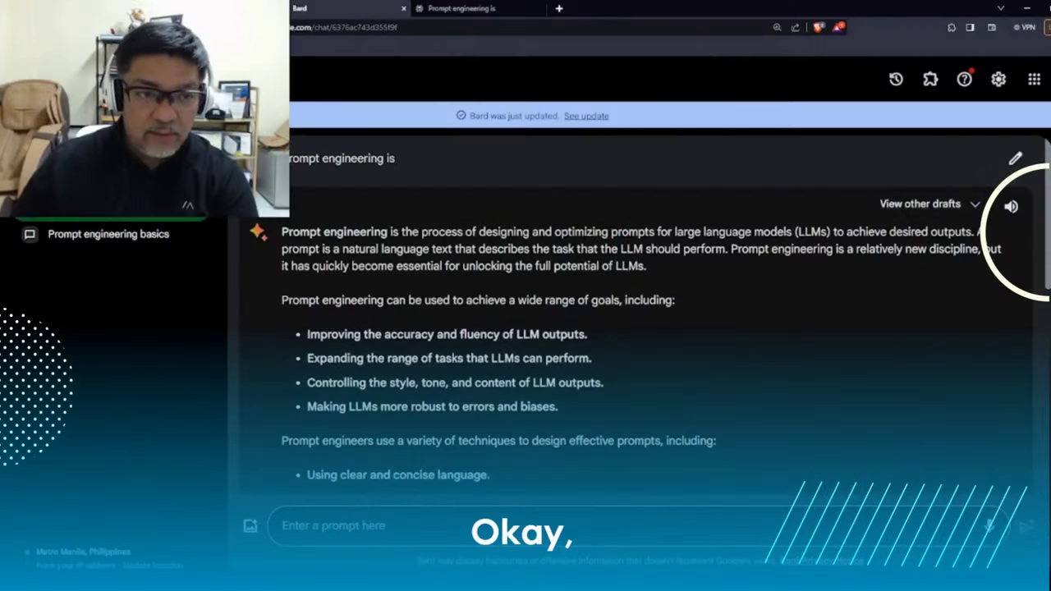
Review ChatGPT's twelve-point basics answer, then zoom the AI-regulation news article to 125%.
{"action": "scroll", "coordinate": [565, 319], "scroll_direction": "down", "scroll_amount": 15}
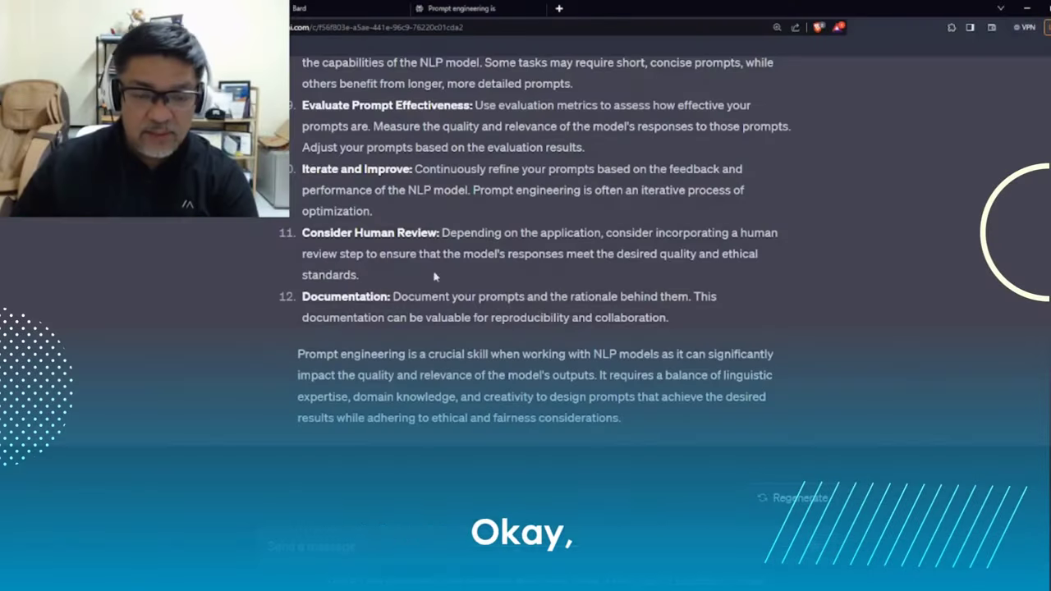
{"action": "scroll", "coordinate": [564, 320], "scroll_direction": "up", "scroll_amount": 10}
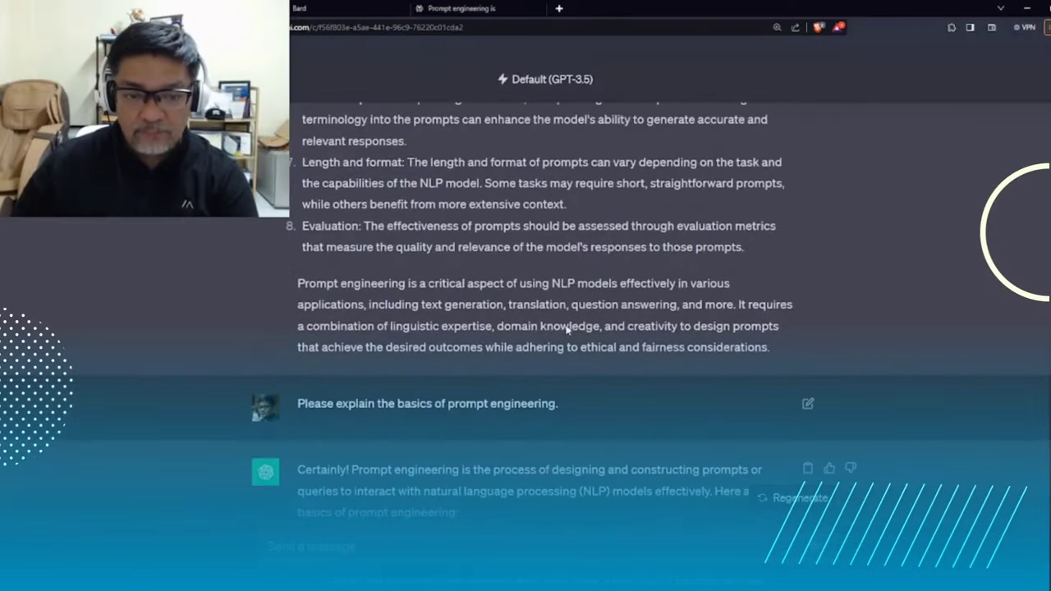
{"action": "scroll", "coordinate": [451, 356], "scroll_direction": "down", "scroll_amount": 5}
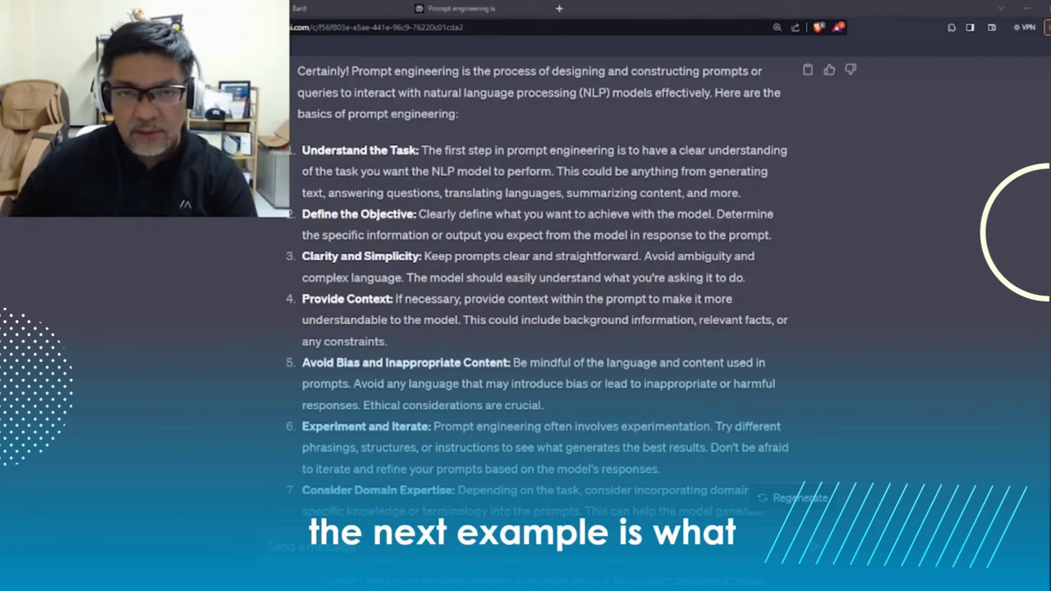
{"action": "scroll", "coordinate": [516, 375], "scroll_direction": "down", "scroll_amount": 7}
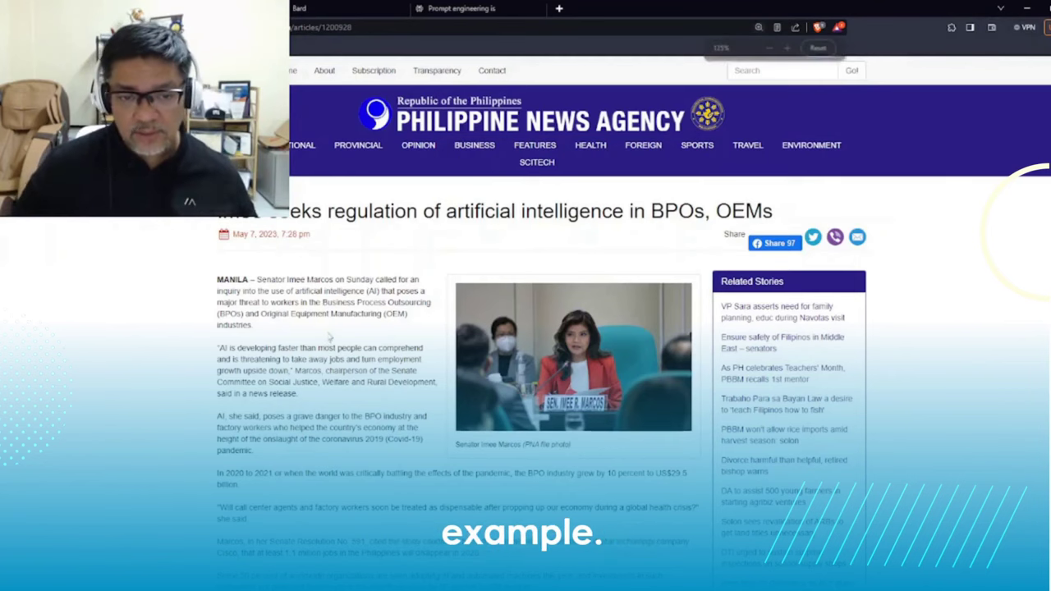
{"action": "key", "text": "ctrl+plus"}
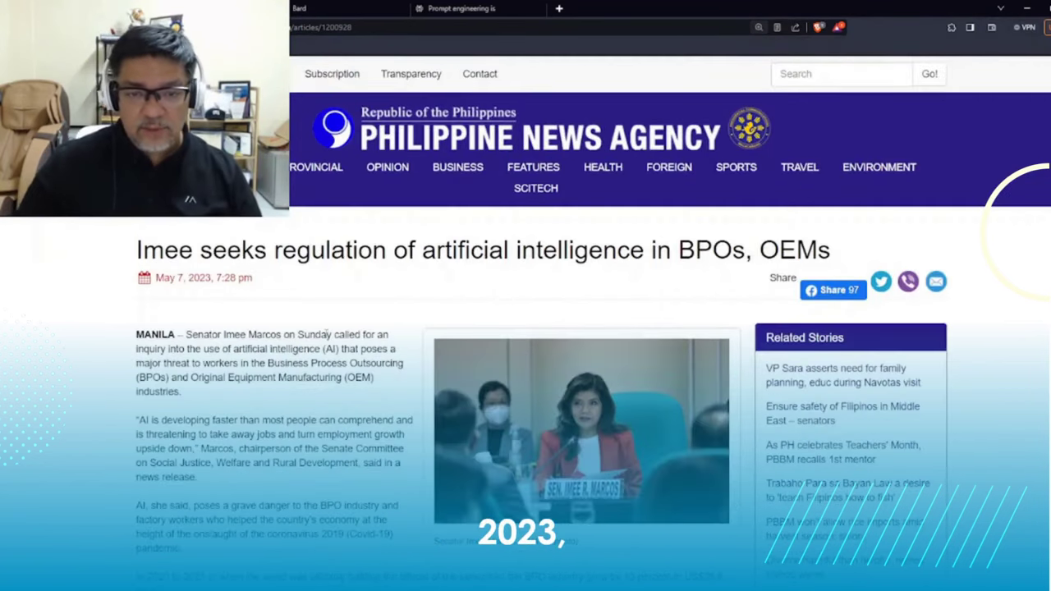